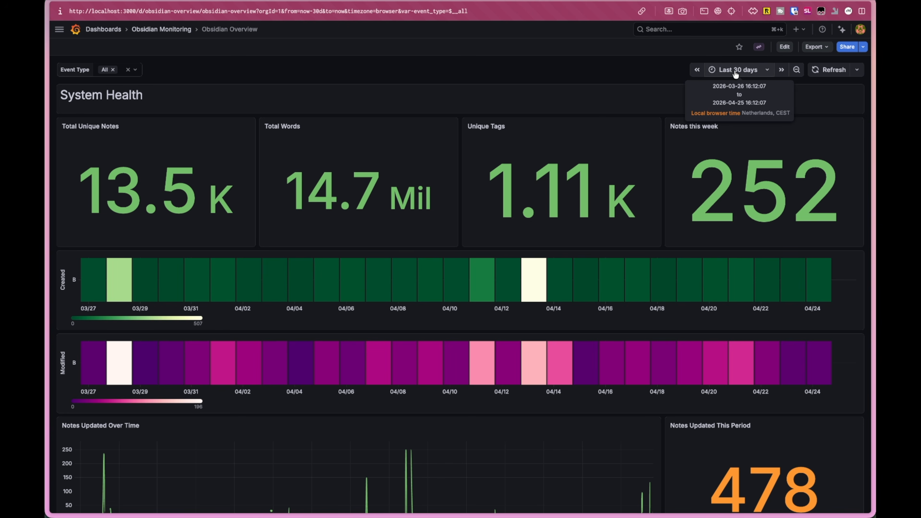
Examine the System Health totals and the Created and Modified heatmaps for the last 30 days
click(765, 69)
click(410, 110)
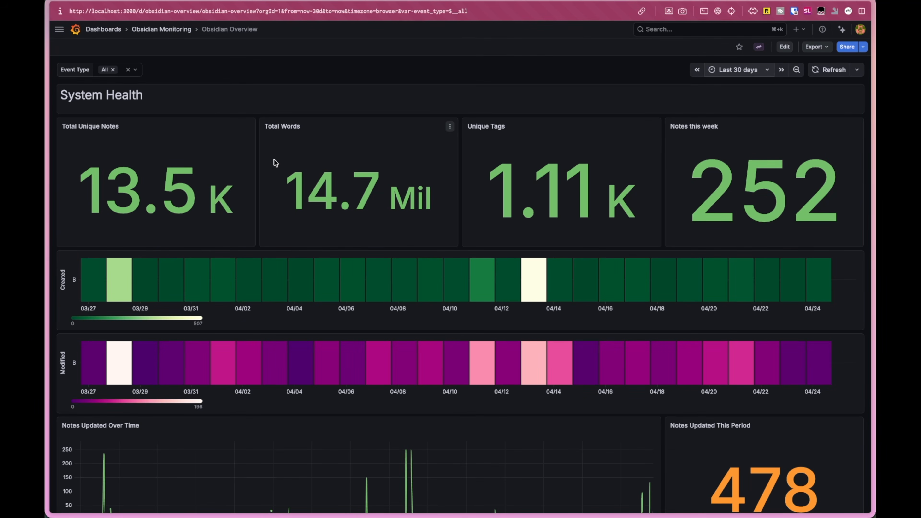
mouse_move(298, 155)
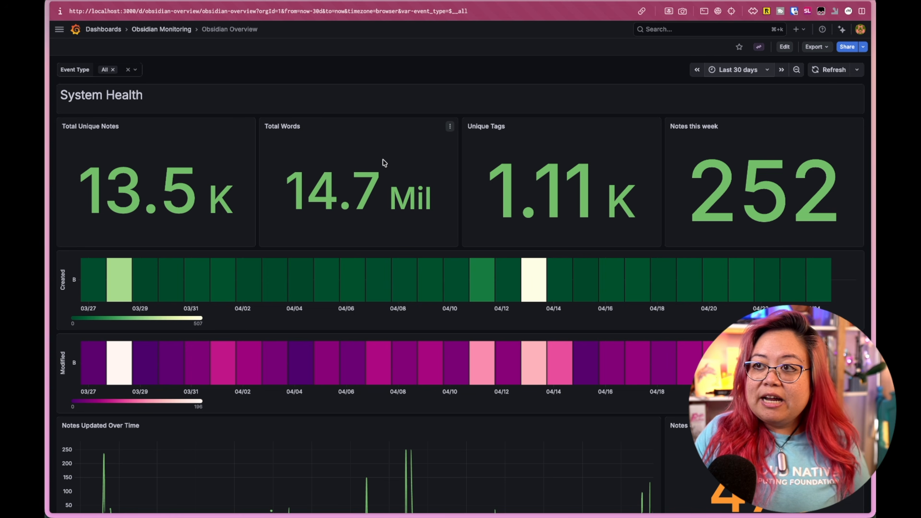
scroll(322, 134, down, 3)
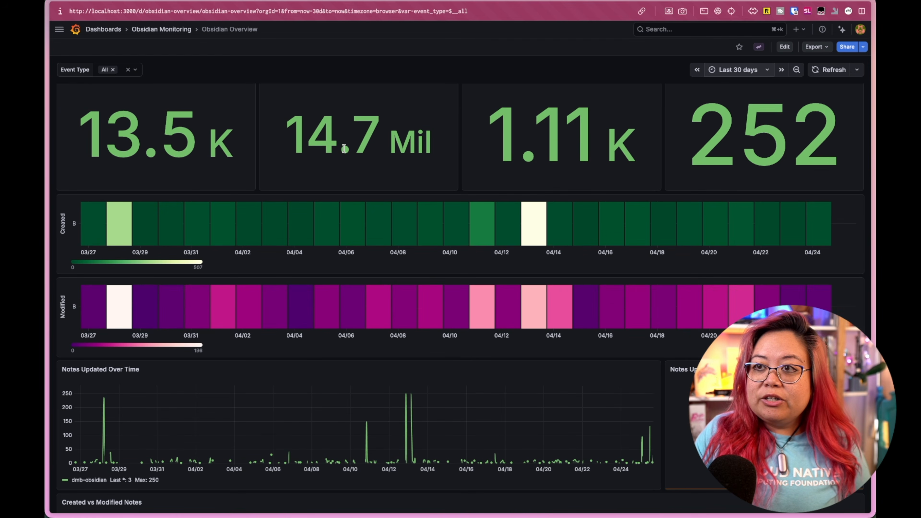
scroll(656, 162, up, 3)
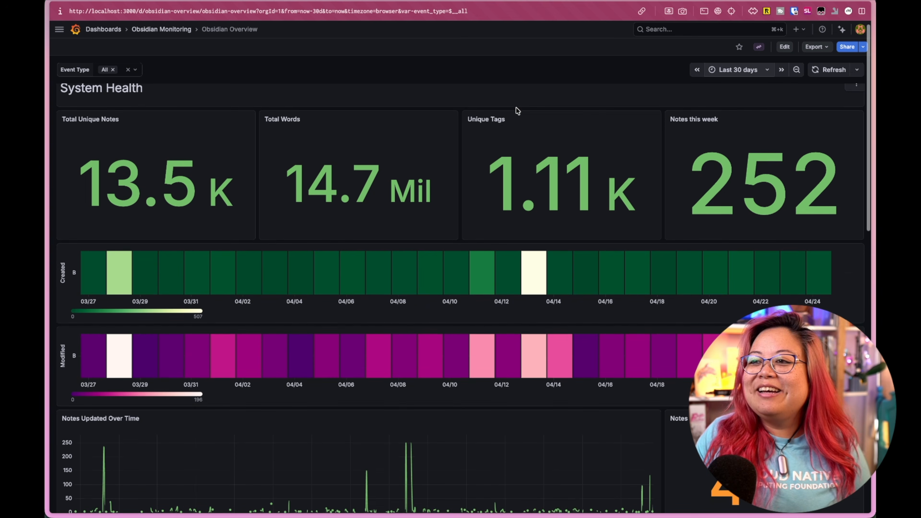
scroll(515, 113, down, 2)
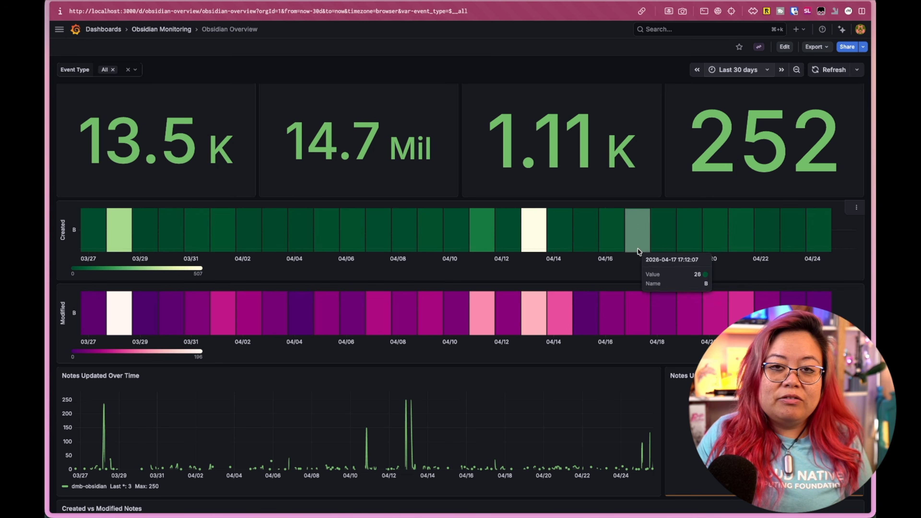
scroll(594, 231, down, 1)
scroll(595, 231, down, 1)
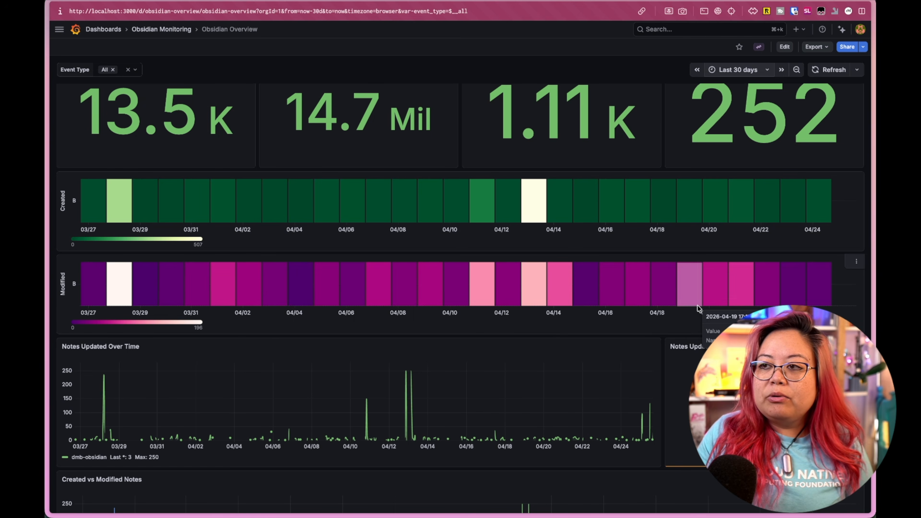
scroll(453, 258, down, 2)
scroll(453, 255, down, 2)
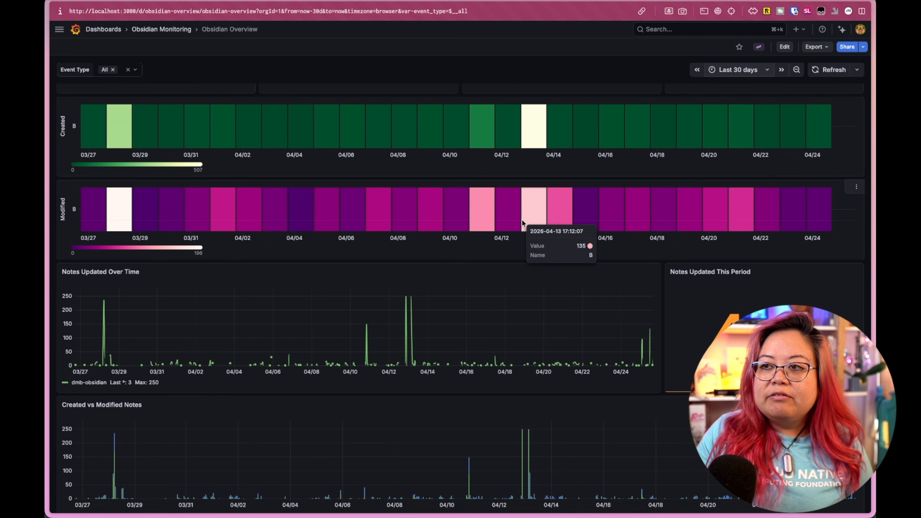
Review the Notes Updated Over Time and Created vs Modified Notes charts, plus the Connectivity panels on links and orphan notes
scroll(592, 222, down, 1)
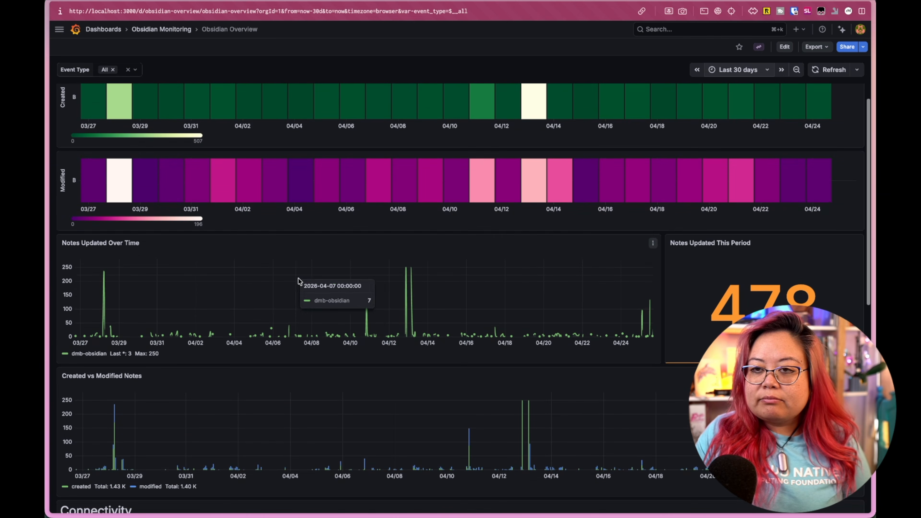
scroll(120, 256, down, 3)
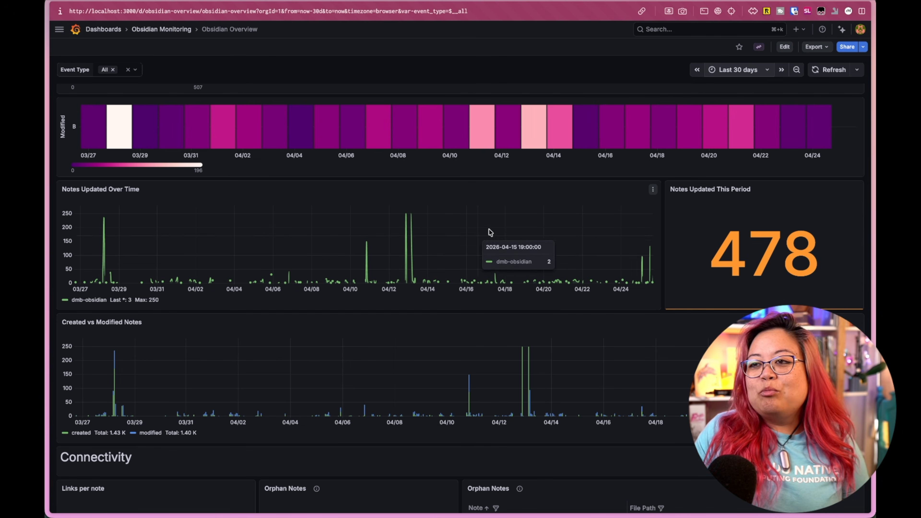
scroll(761, 254, down, 4)
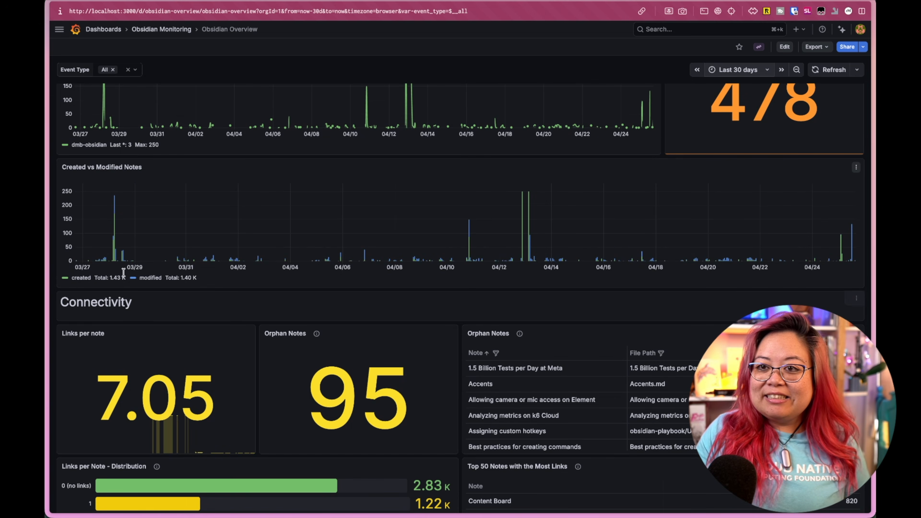
scroll(464, 218, down, 1)
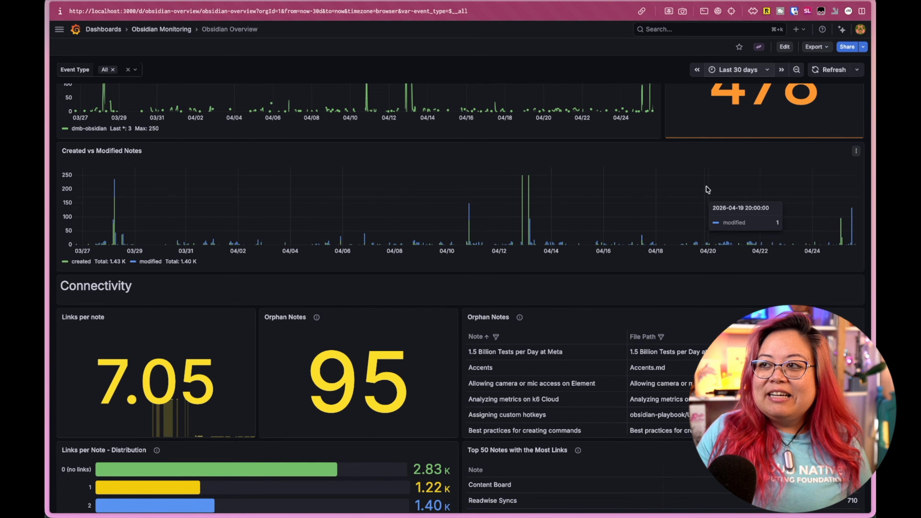
scroll(707, 171, up, 2)
scroll(707, 166, up, 3)
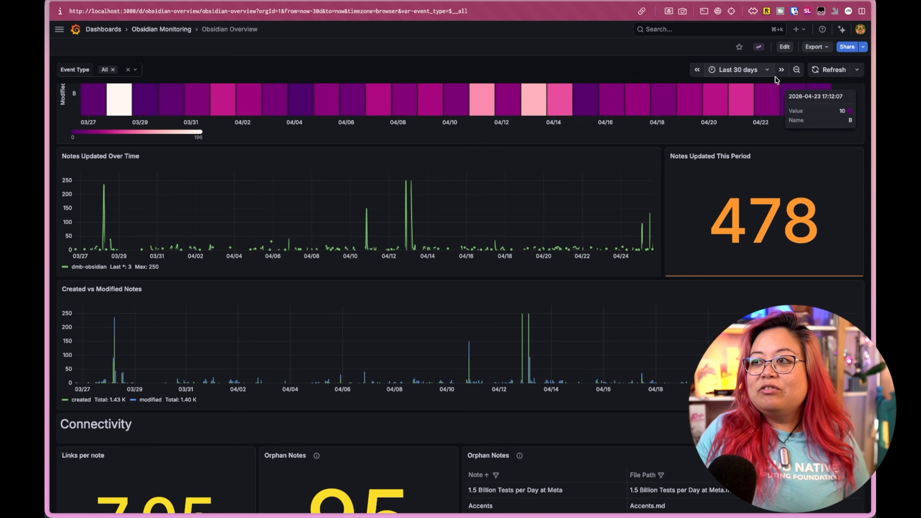
scroll(314, 239, down, 1)
scroll(314, 238, down, 6)
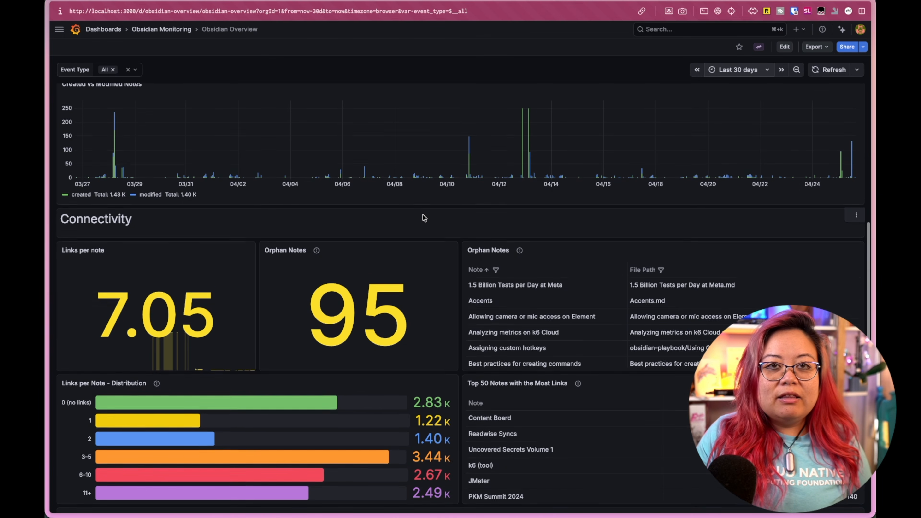
scroll(423, 217, down, 1)
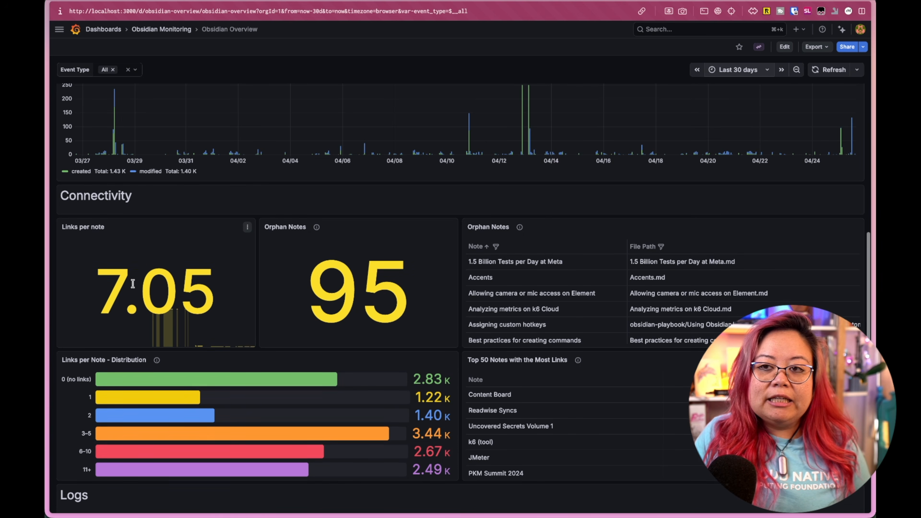
scroll(181, 276, down, 2)
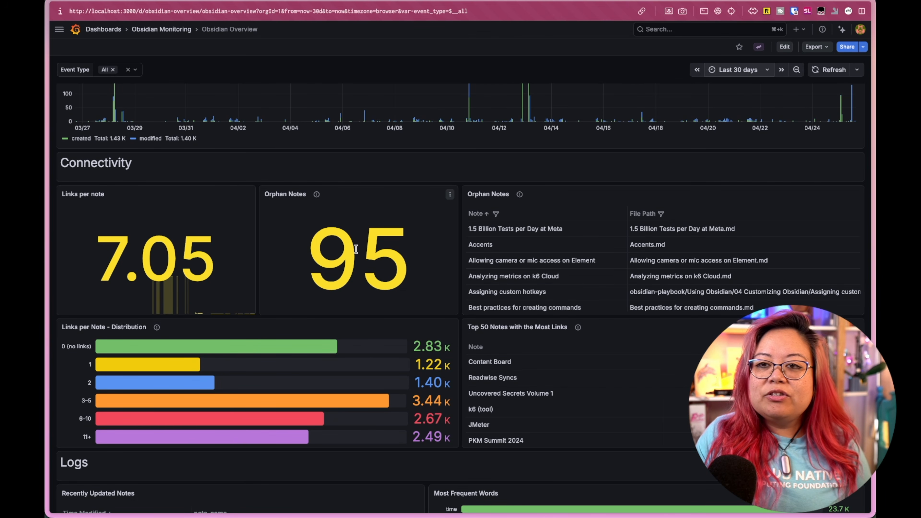
scroll(355, 249, down, 4)
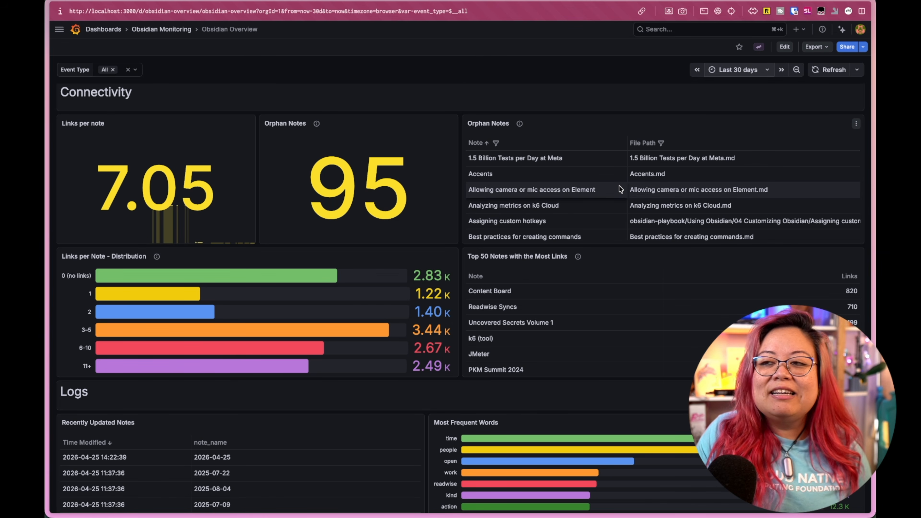
Read through the Orphan Notes table, checking the note names and their file paths
scroll(592, 178, down, 1)
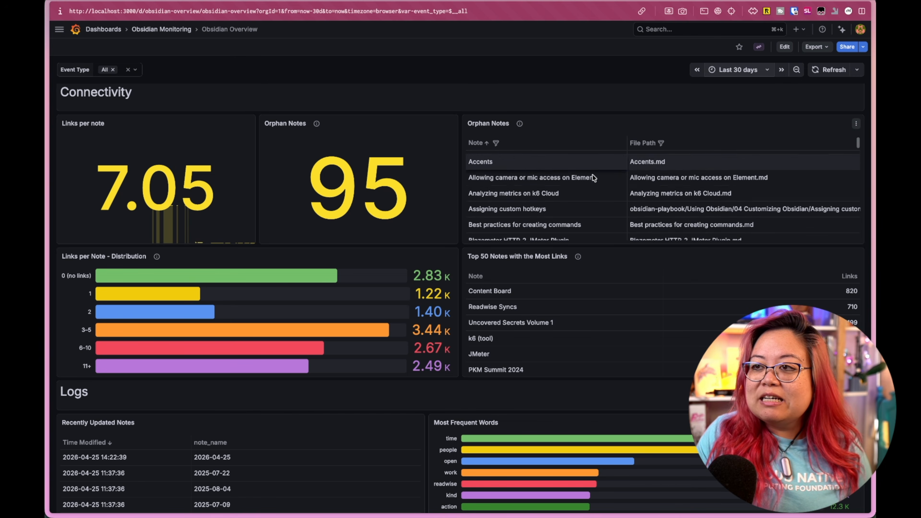
scroll(593, 177, down, 5)
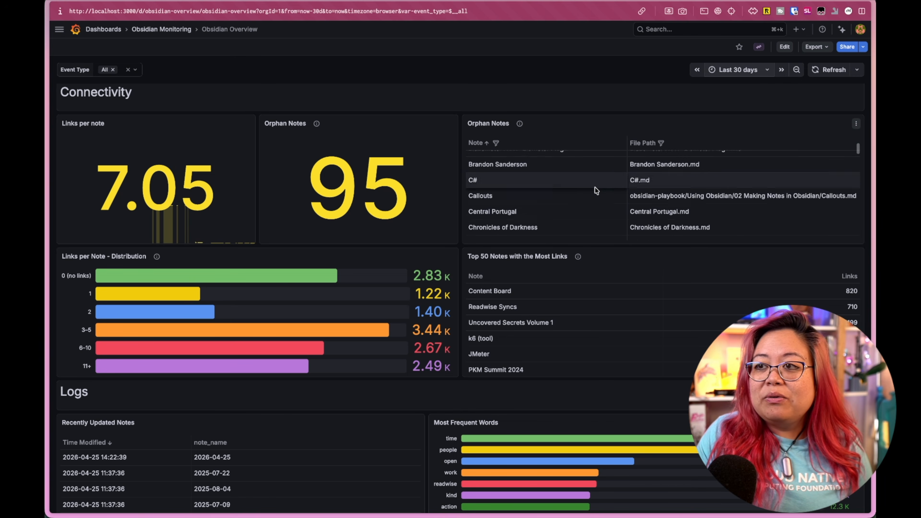
scroll(550, 189, down, 2)
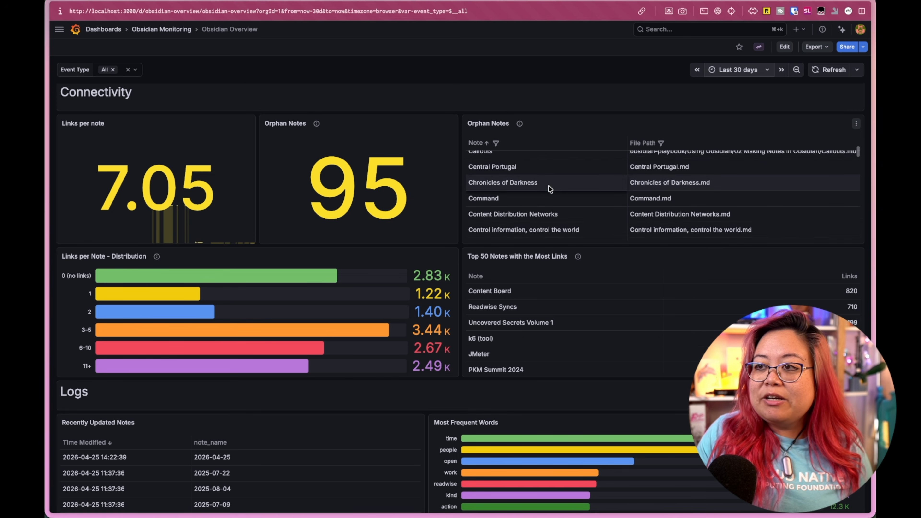
scroll(548, 190, down, 3)
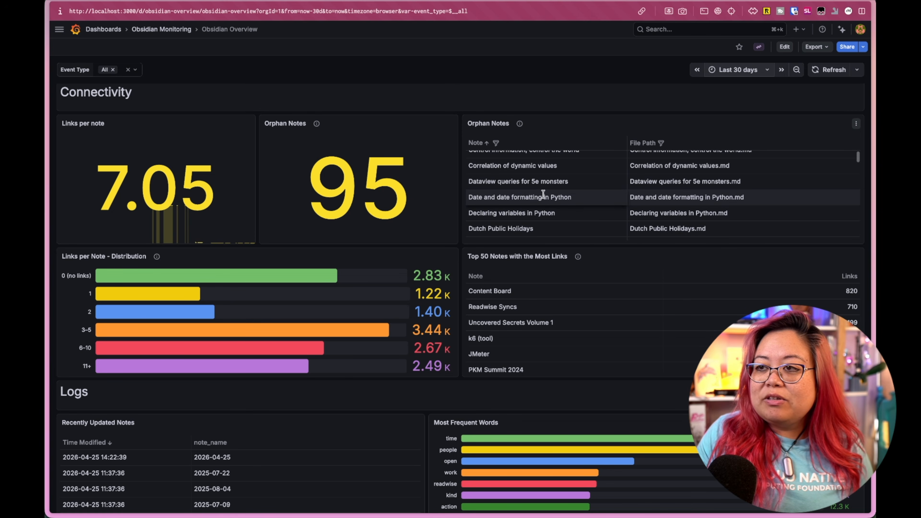
scroll(551, 197, down, 3)
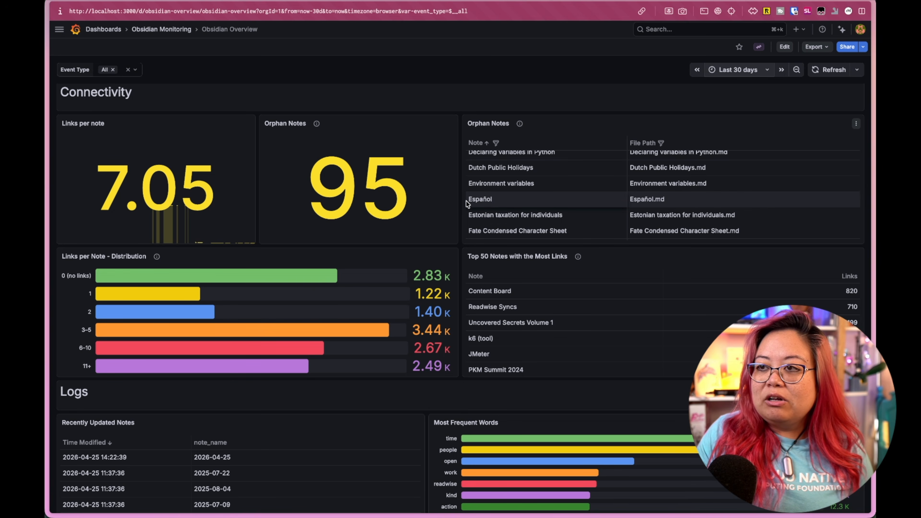
scroll(593, 202, down, 1)
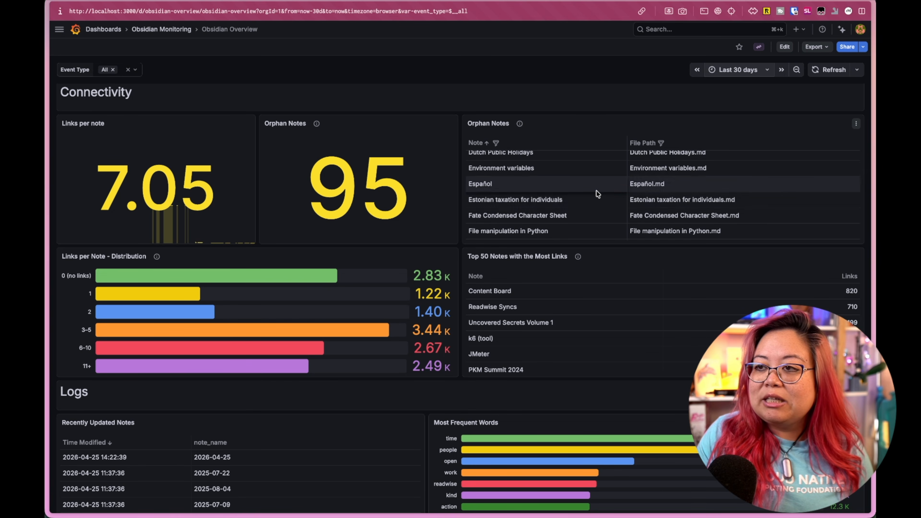
scroll(596, 191, down, 2)
scroll(591, 187, down, 5)
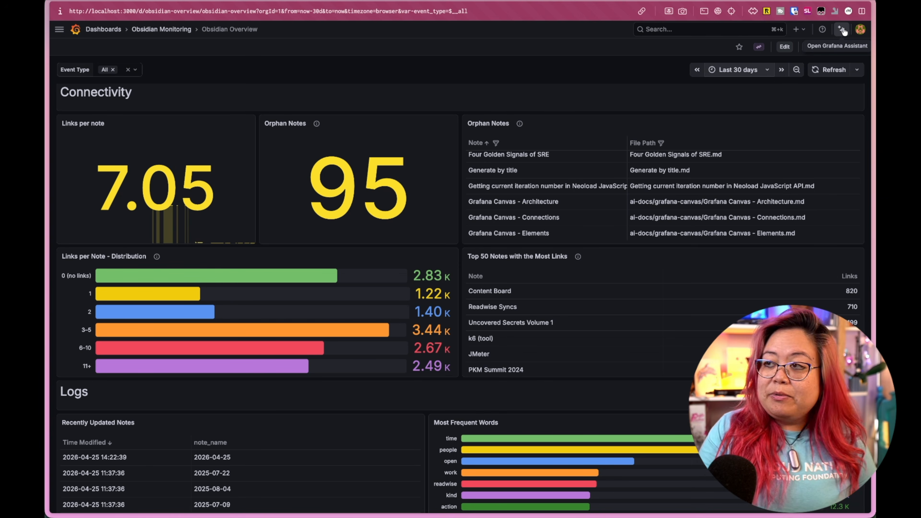
Open Grafana Assistant beside the dashboard with the Orphan Notes table and its Grafana Canvas entries in view
key(super+plus)
key(super+plus)
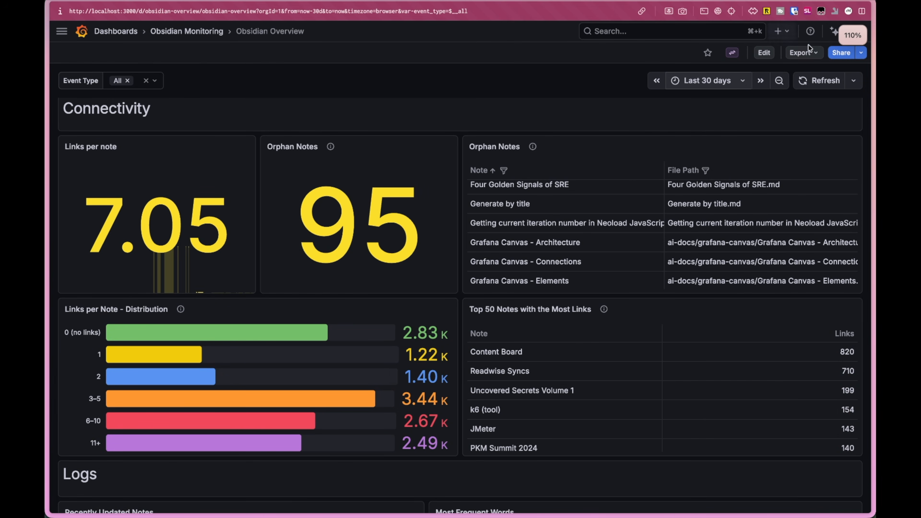
click(834, 32)
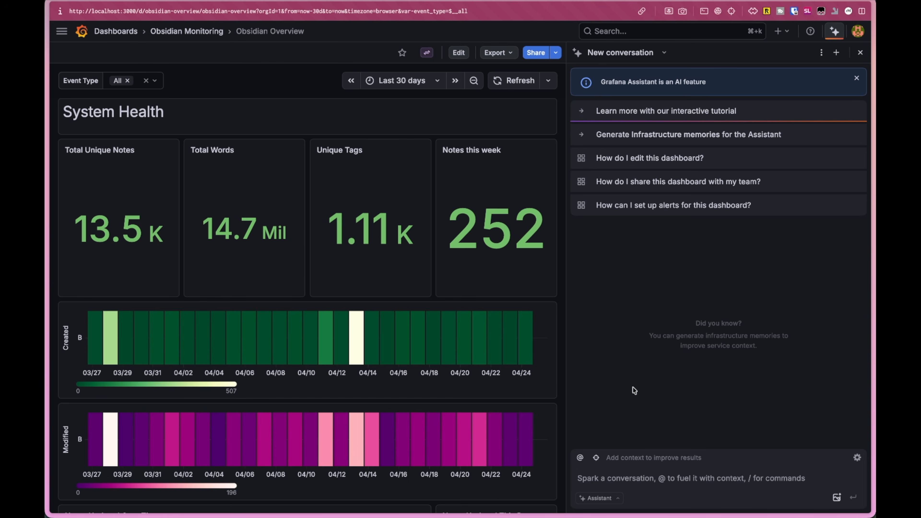
scroll(470, 341, down, 15)
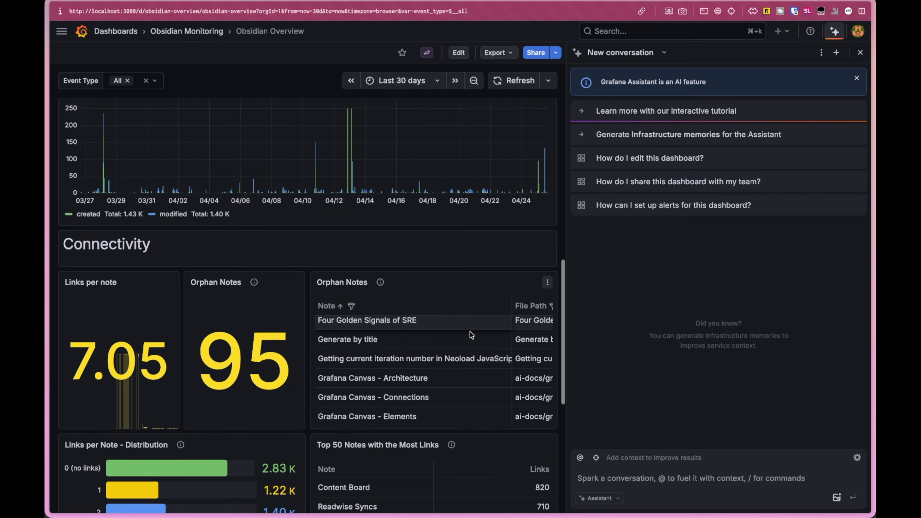
scroll(471, 332, down, 4)
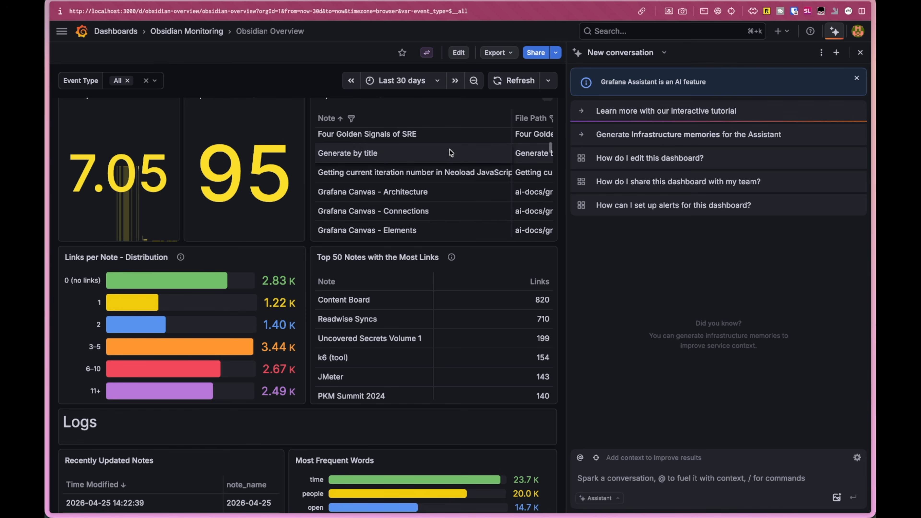
scroll(457, 157, up, 2)
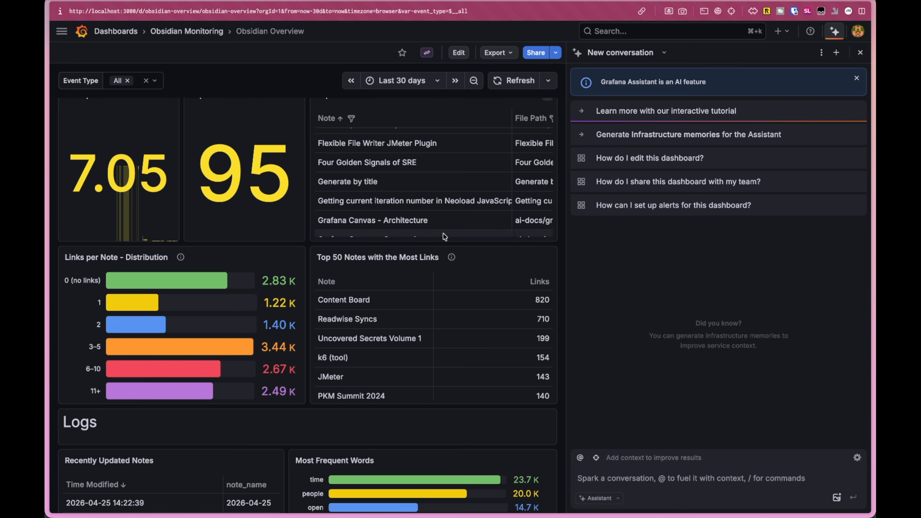
scroll(450, 186, up, 1)
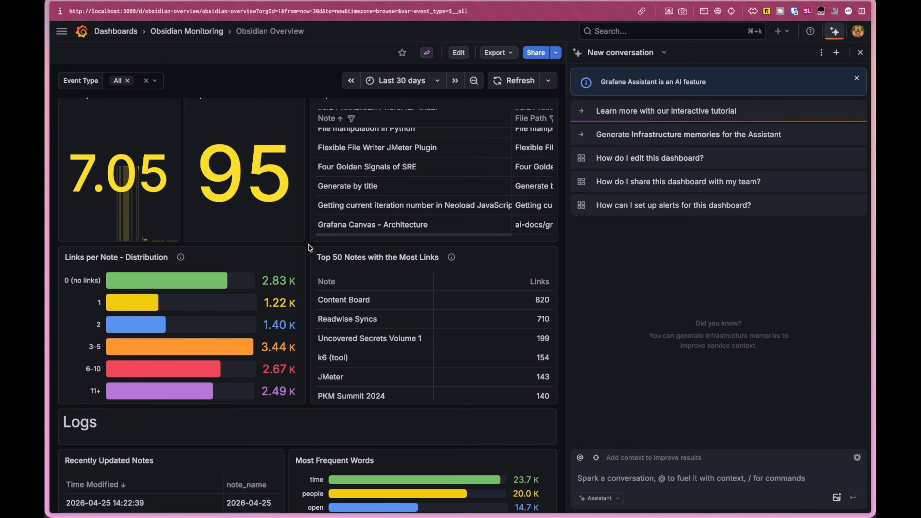
scroll(413, 249, up, 1)
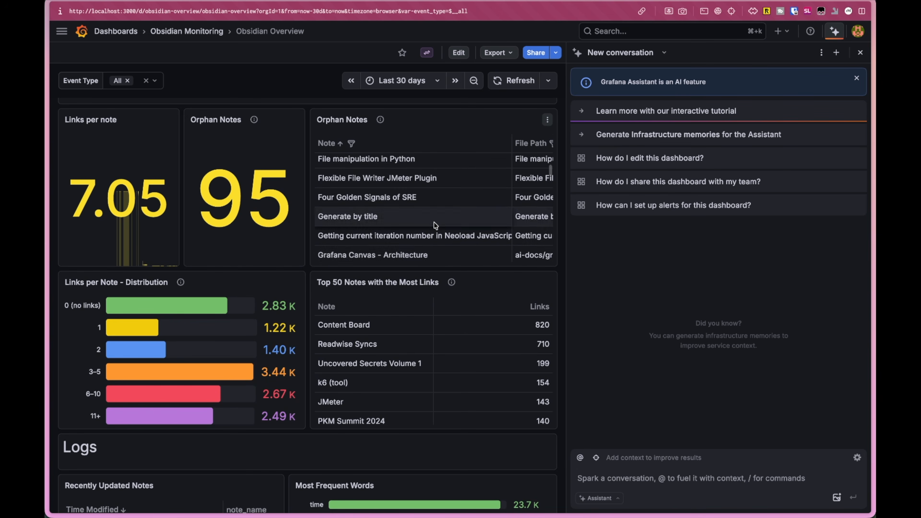
scroll(344, 199, down, 2)
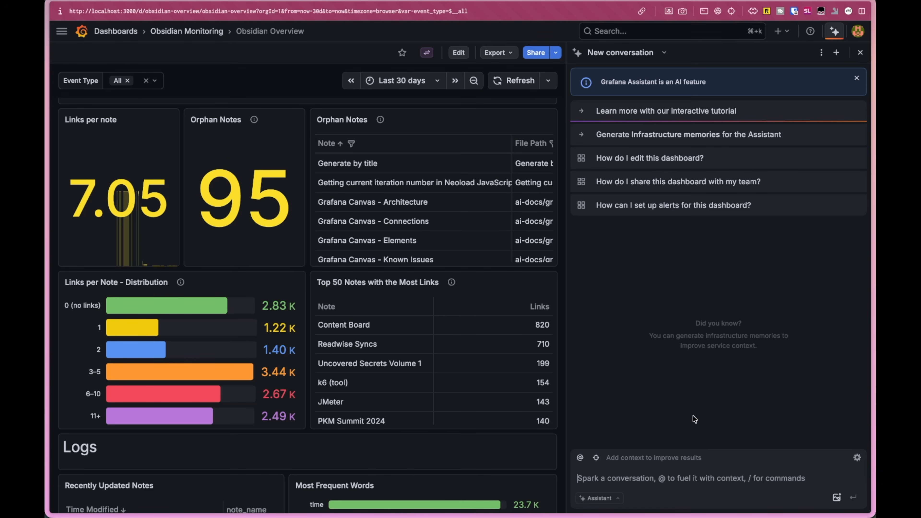
Ask the Assistant to filter out anything in the Orphan Notes panel where the file path contains `ai-docs`
text(Hi Assistant)
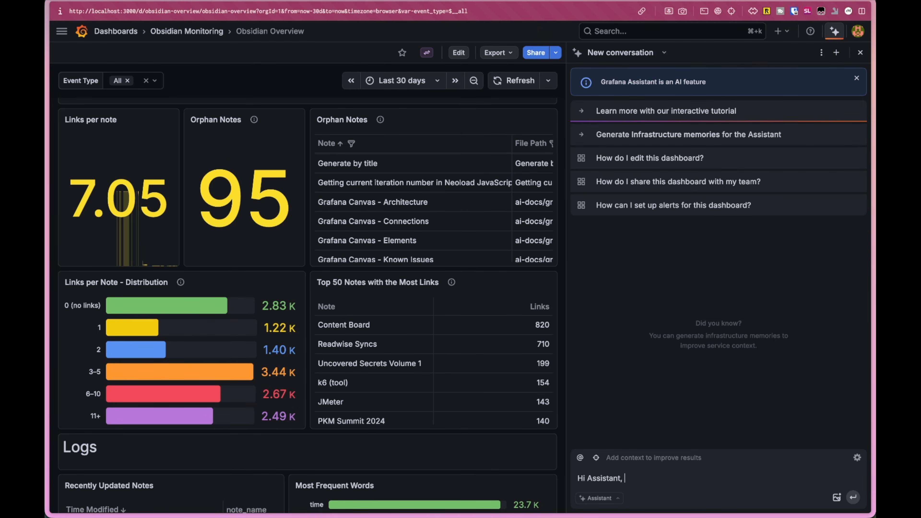
text(, in the Orphan Notes panel, plea)
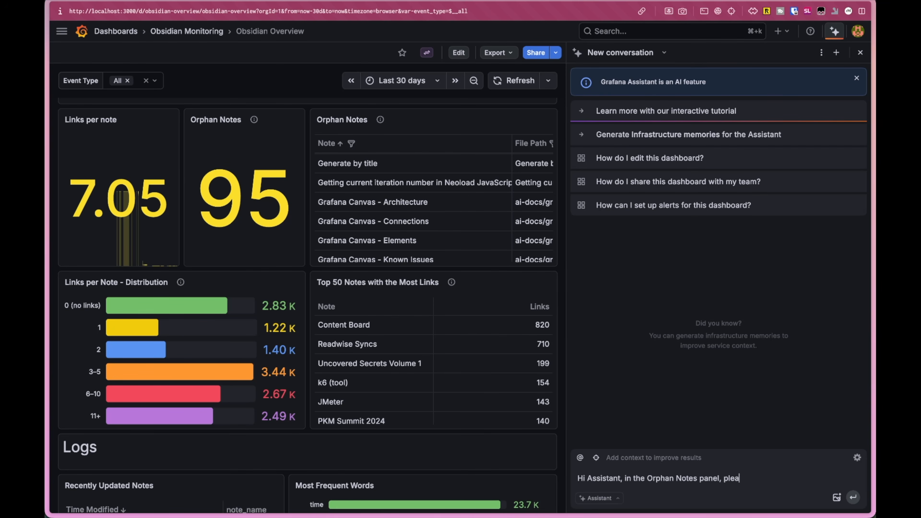
text(se filter out anything where the file pat)
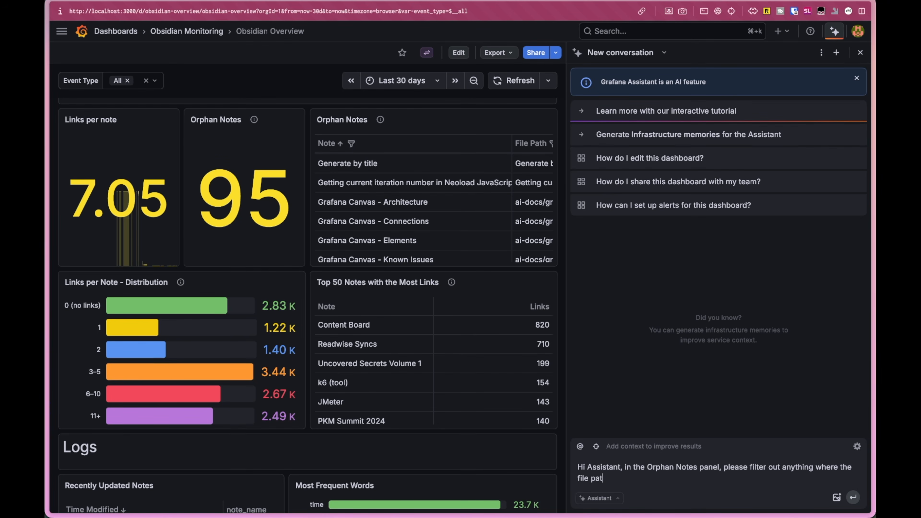
text(h contains `ai-docs`)
key(Return)
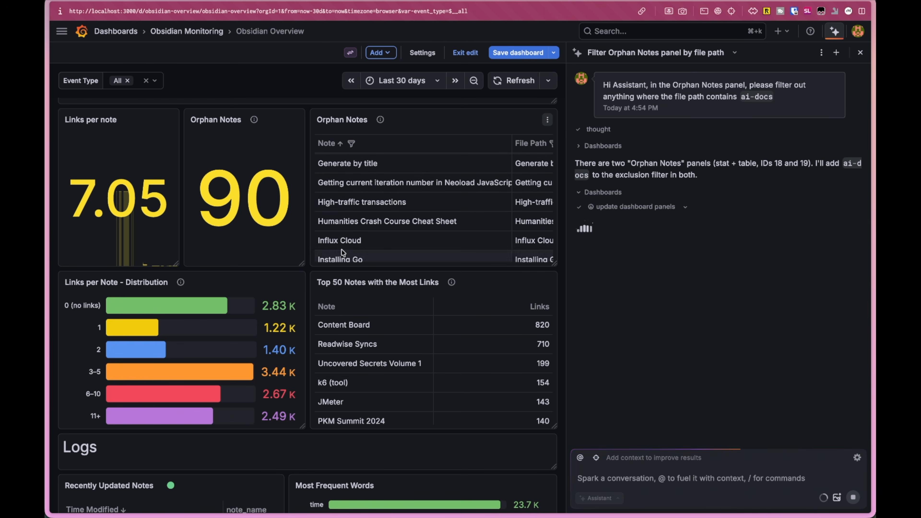
Read through the Orphan Notes table to check which notes remain after the `ai-docs` exclusion
scroll(399, 218, up, 1)
scroll(384, 221, up, 1)
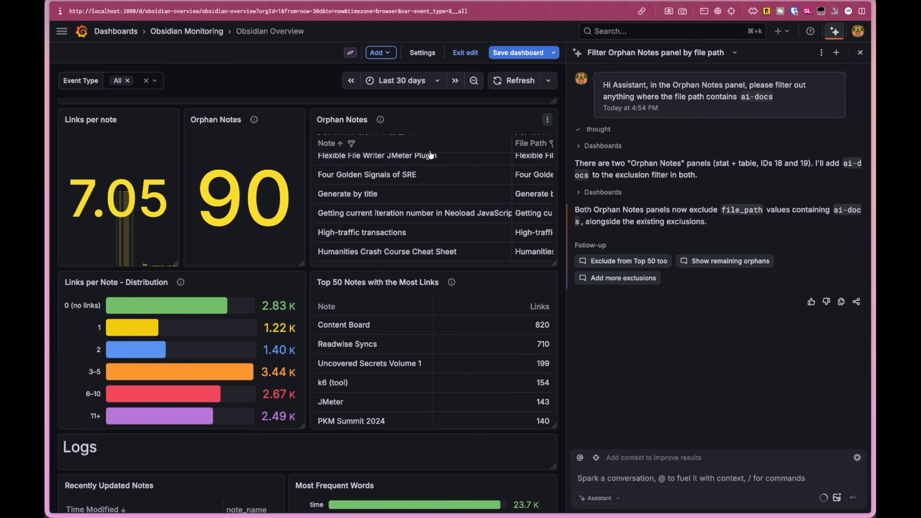
scroll(433, 217, down, 2)
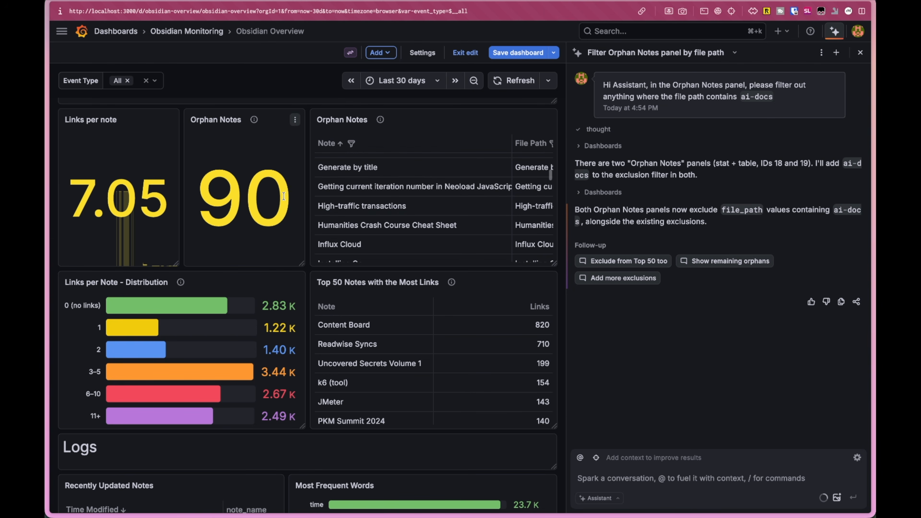
scroll(424, 225, down, 4)
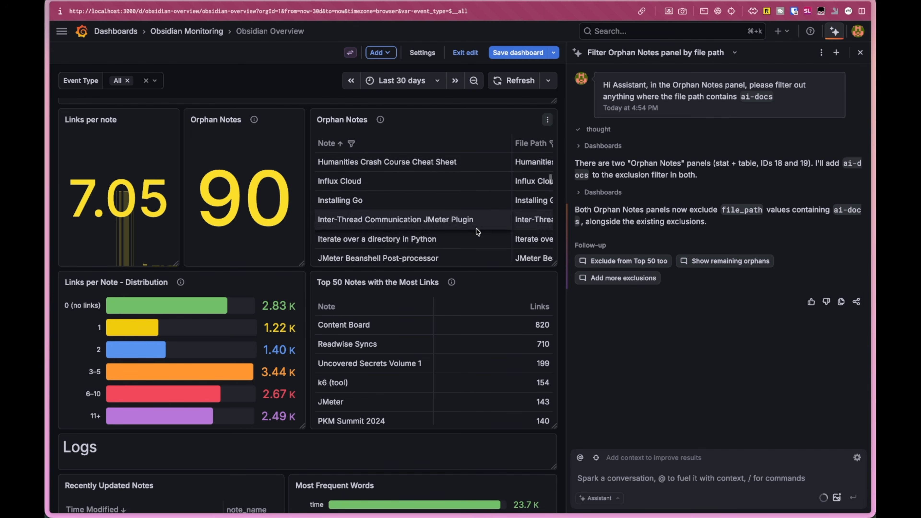
scroll(446, 228, down, 6)
scroll(463, 228, down, 5)
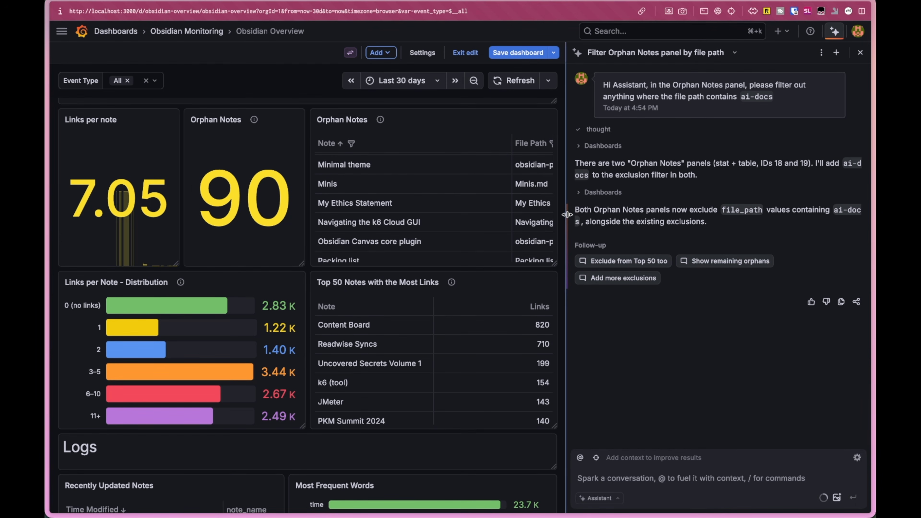
Close Grafana Assistant and examine the Links per Note - Distribution panel at full dashboard width
click(834, 31)
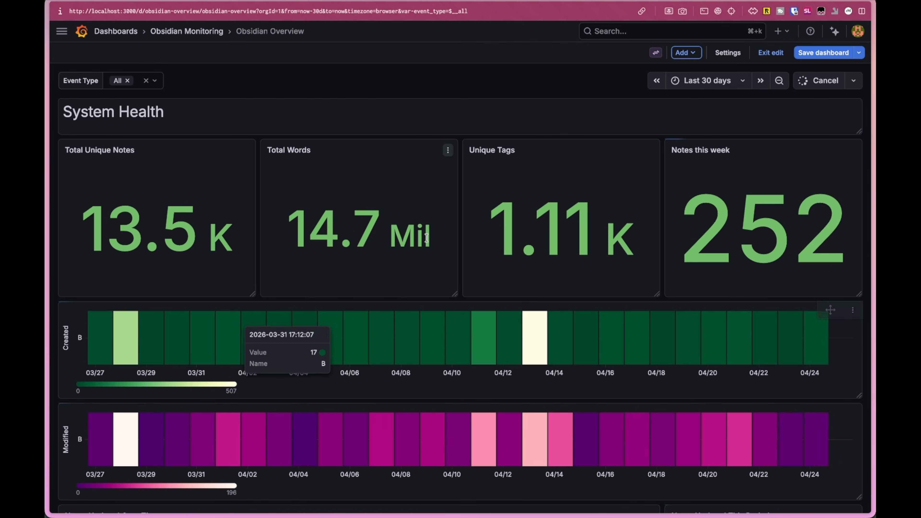
scroll(451, 265, down, 15)
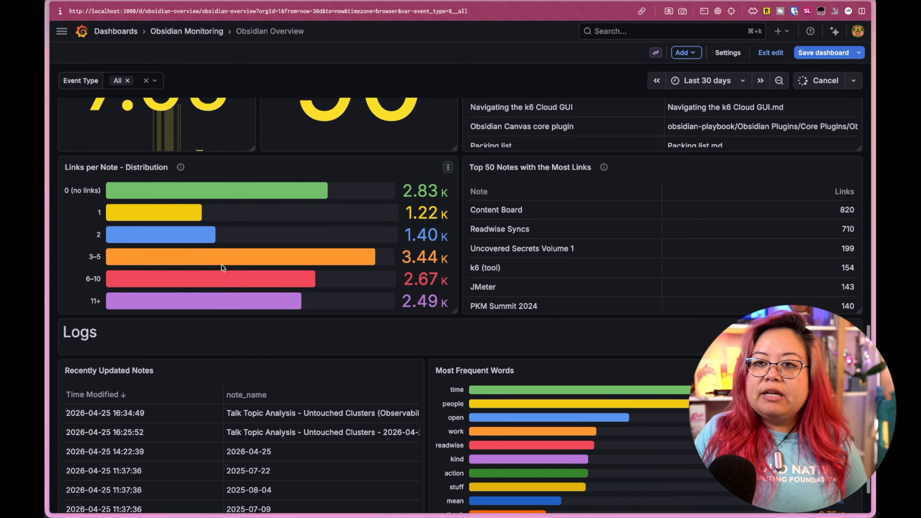
scroll(312, 250, up, 2)
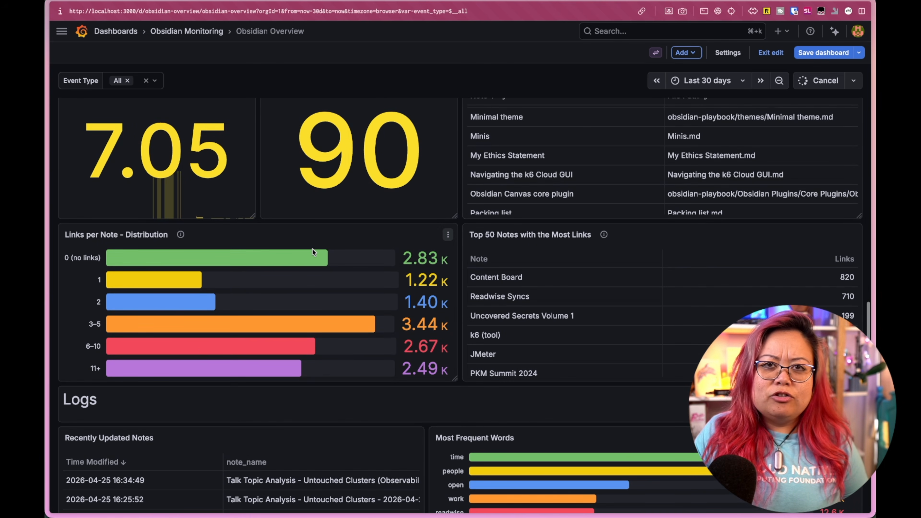
scroll(207, 308, down, 1)
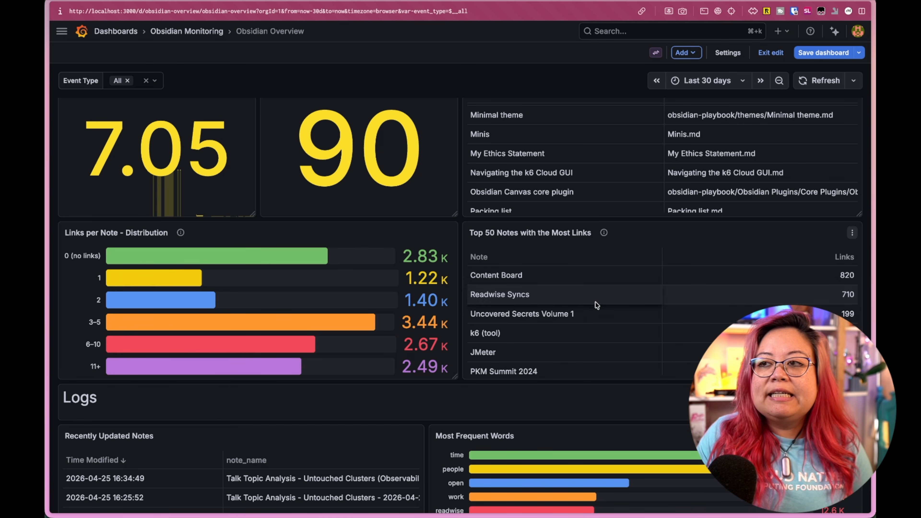
Read through the Top 50 Notes with the Most Links table, checking note names and link counts
scroll(593, 317, down, 1)
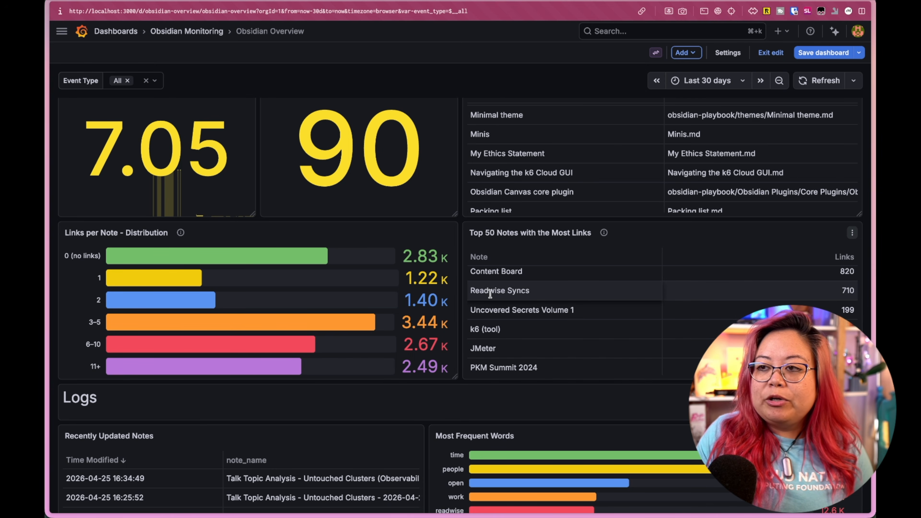
scroll(515, 296, down, 2)
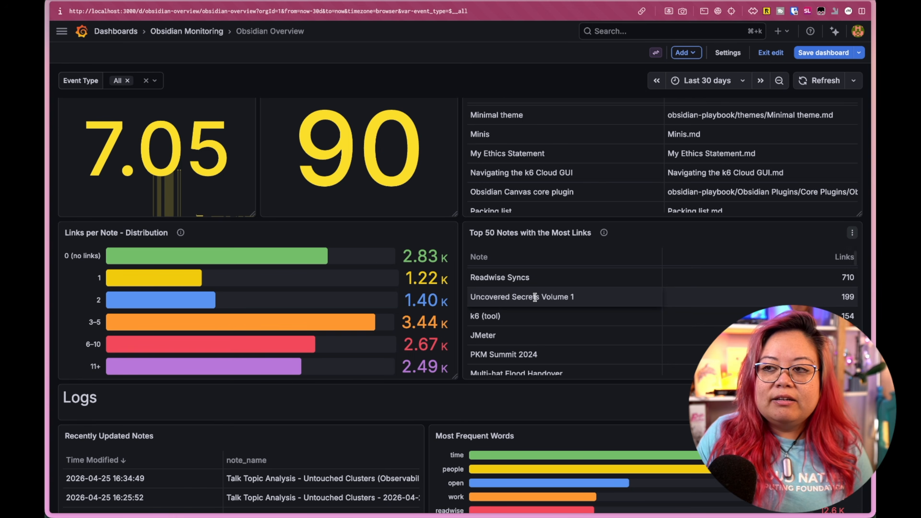
scroll(534, 296, down, 3)
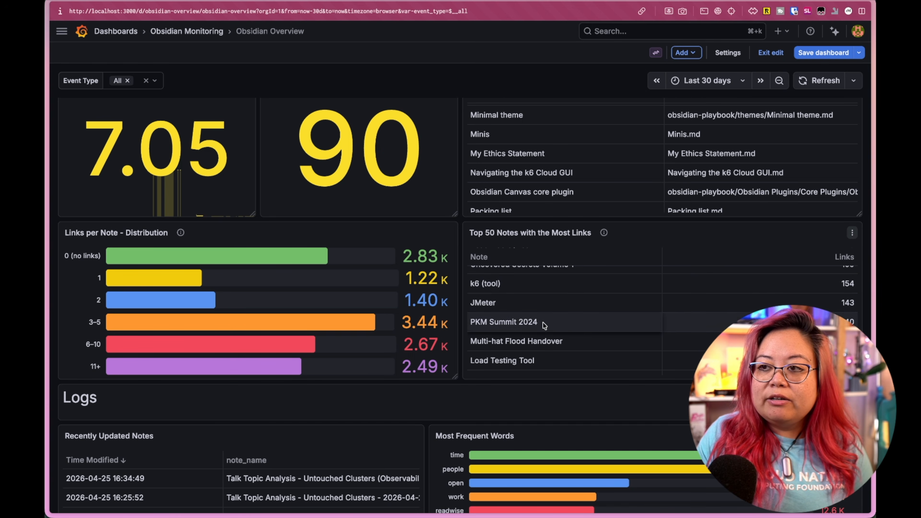
scroll(522, 309, down, 2)
scroll(582, 292, down, 6)
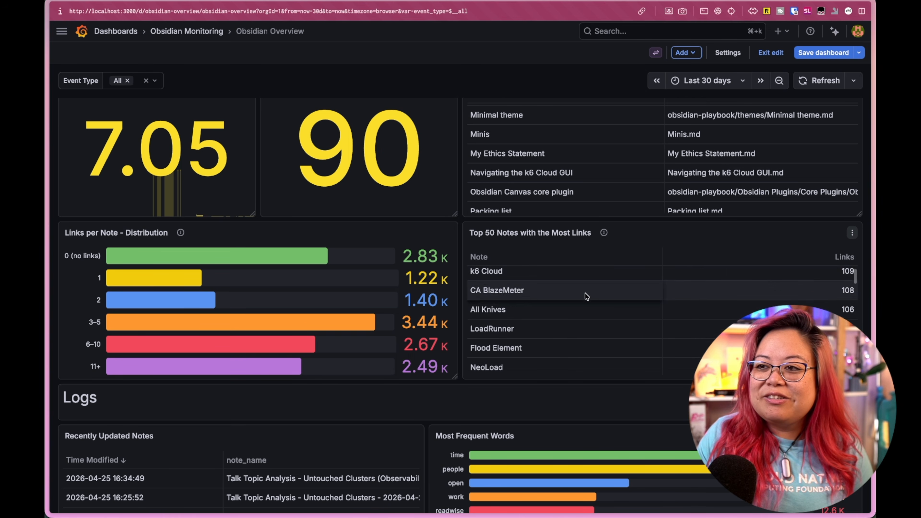
scroll(540, 323, down, 4)
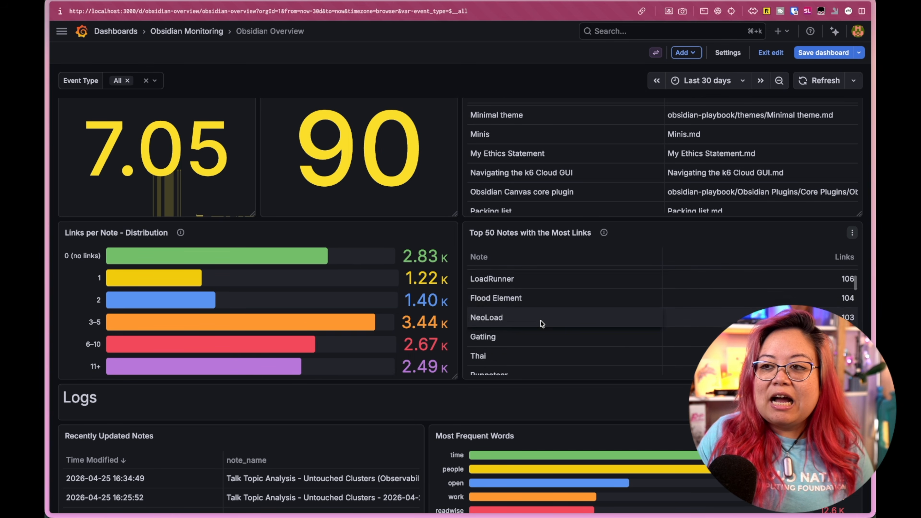
scroll(542, 321, down, 2)
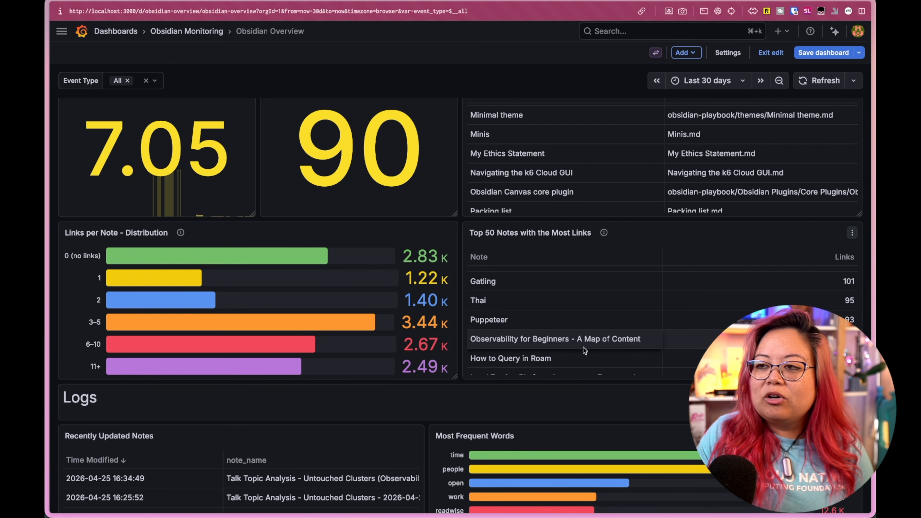
scroll(589, 378, down, 2)
scroll(591, 371, down, 1)
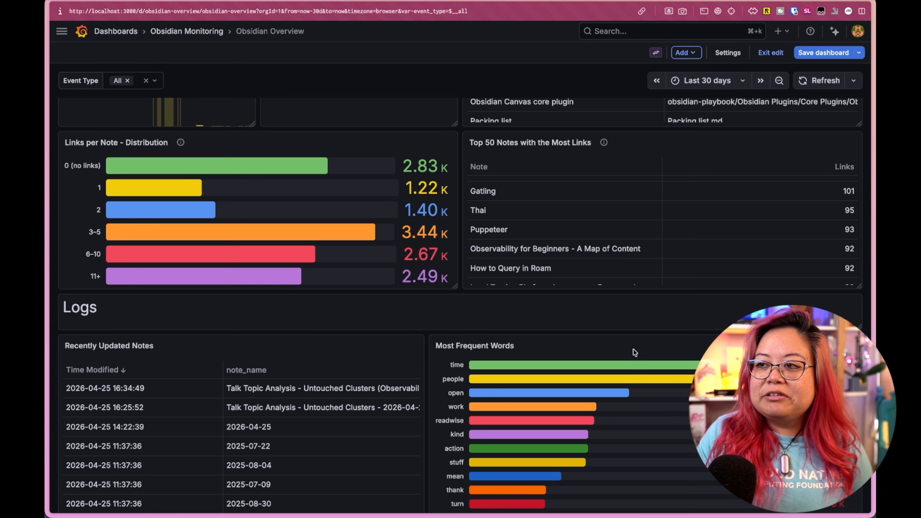
scroll(630, 350, down, 2)
scroll(630, 350, up, 2)
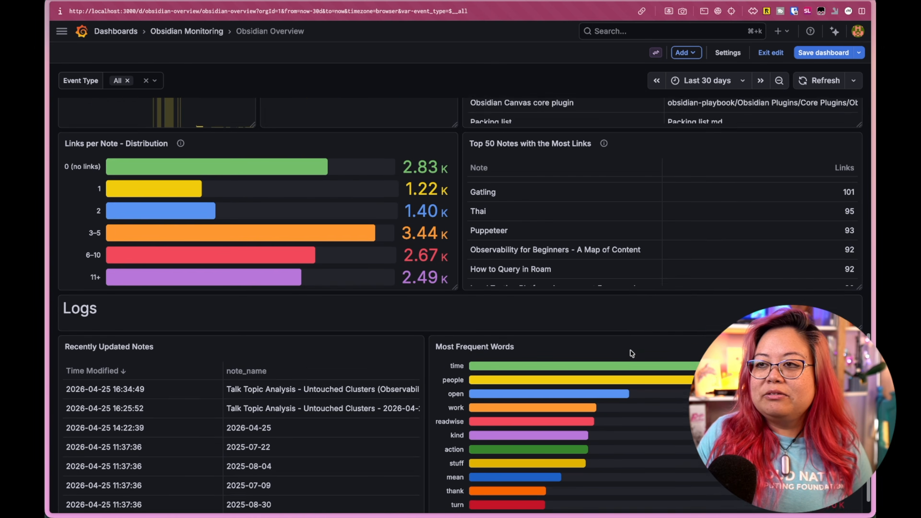
scroll(632, 353, up, 1)
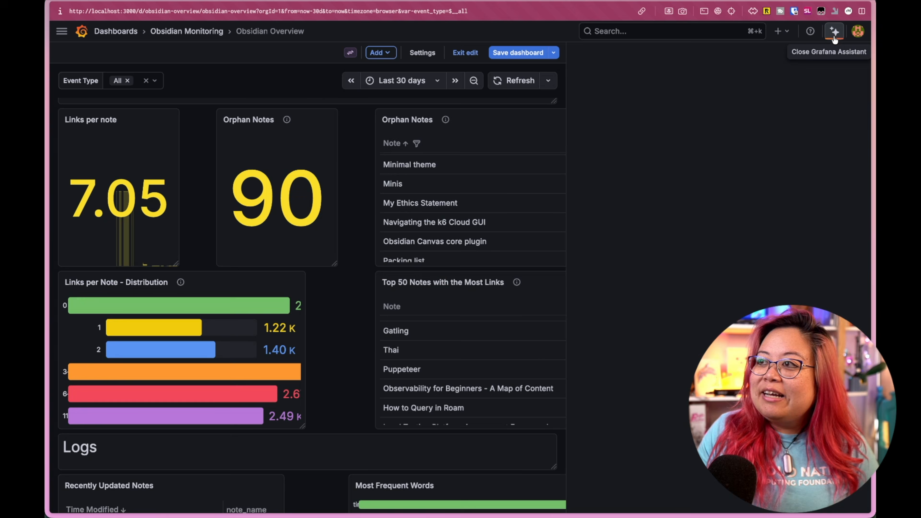
Reopen Grafana Assistant and ask "From this time period, what time of day am I most active at creating or updating notes?"
click(835, 32)
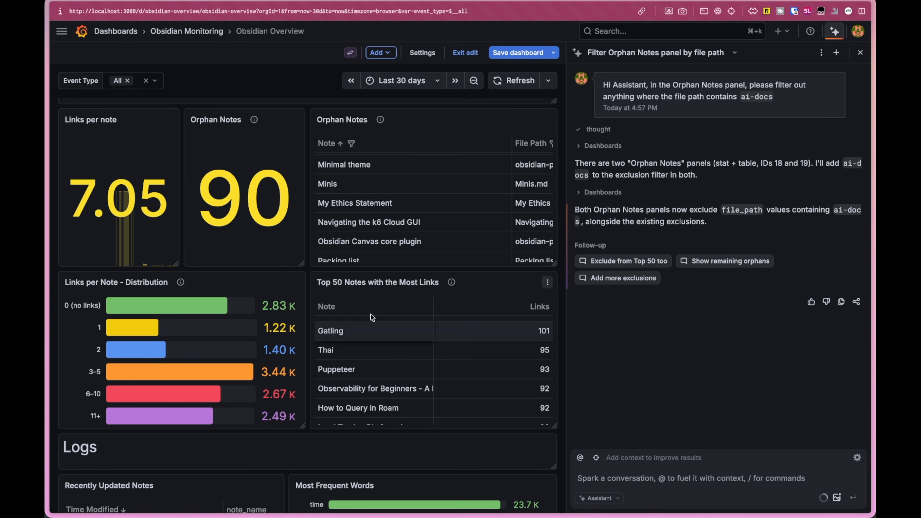
click(711, 479)
text(Ou)
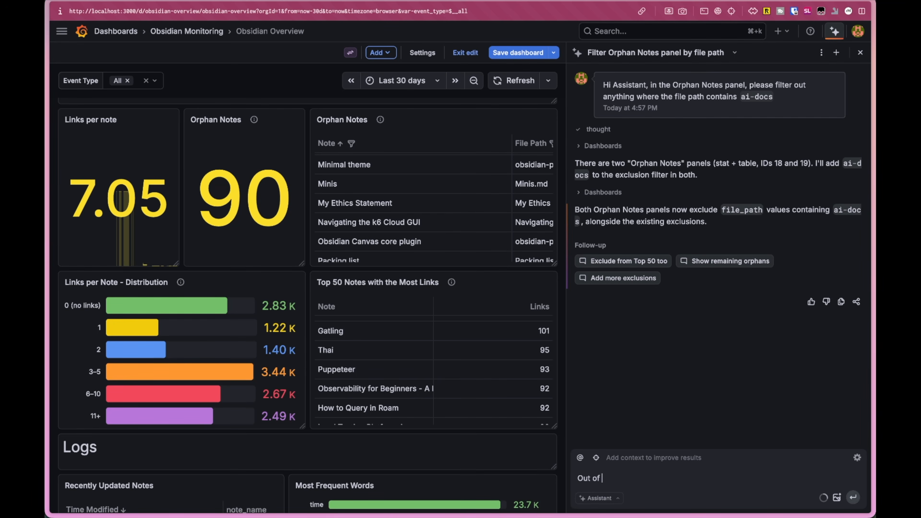
text(t of)
key(super+a)
text(From this time period, what time of d)
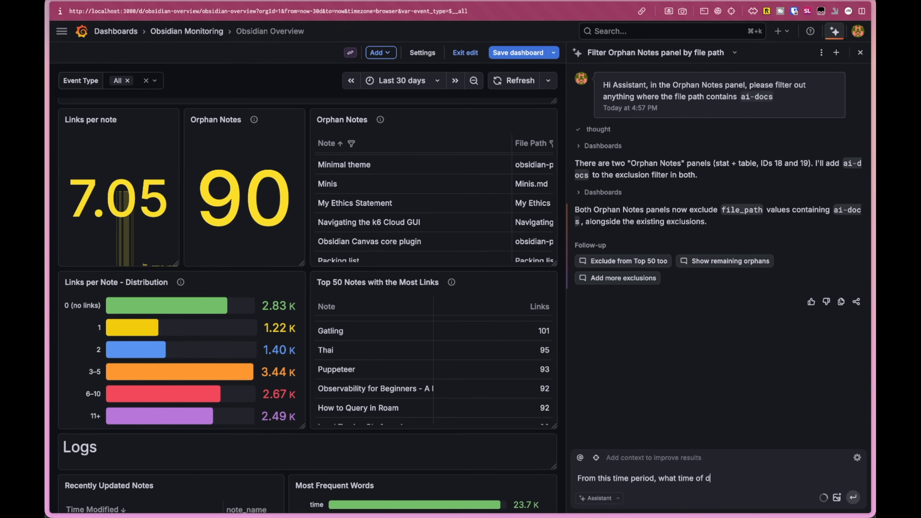
text(ay am I most active at creatgi)
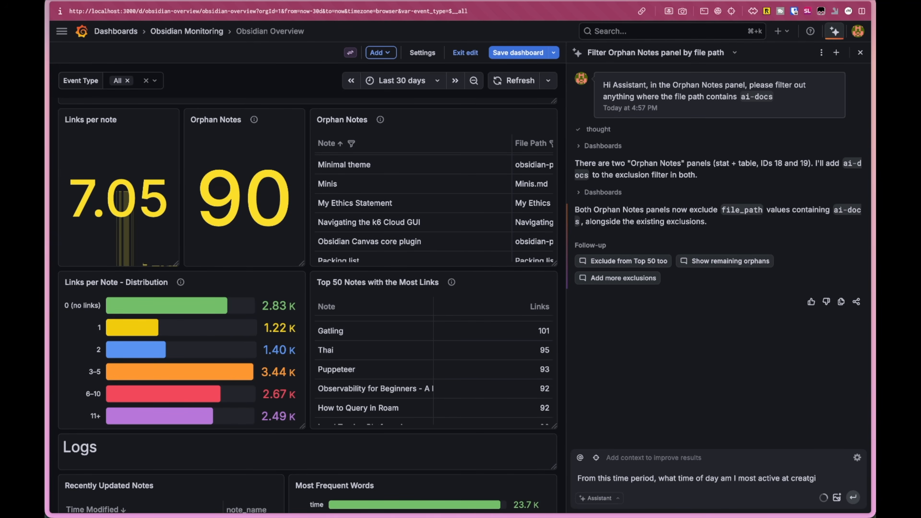
text(ning or saving notes?)
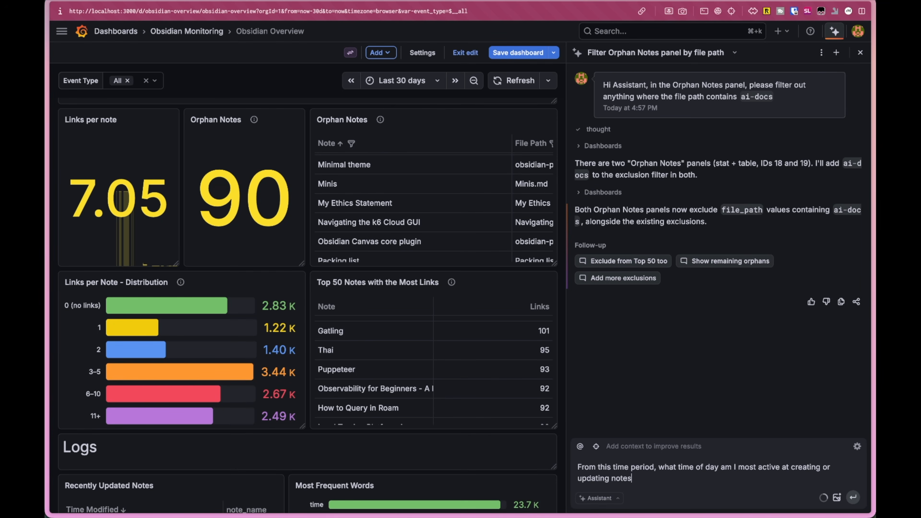
key(Return)
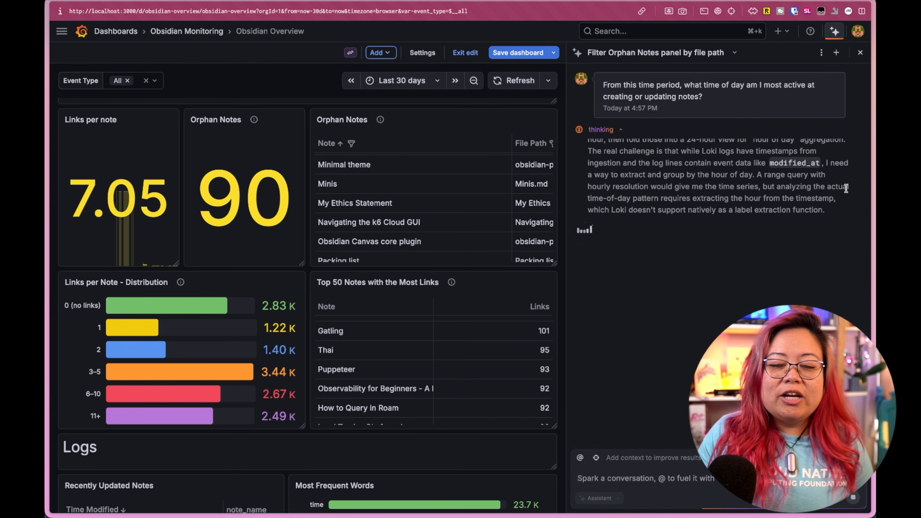
Read the Assistant's reasoning and answer, examining the note activity by hour of day chart and the quietest time
scroll(724, 209, up, 2)
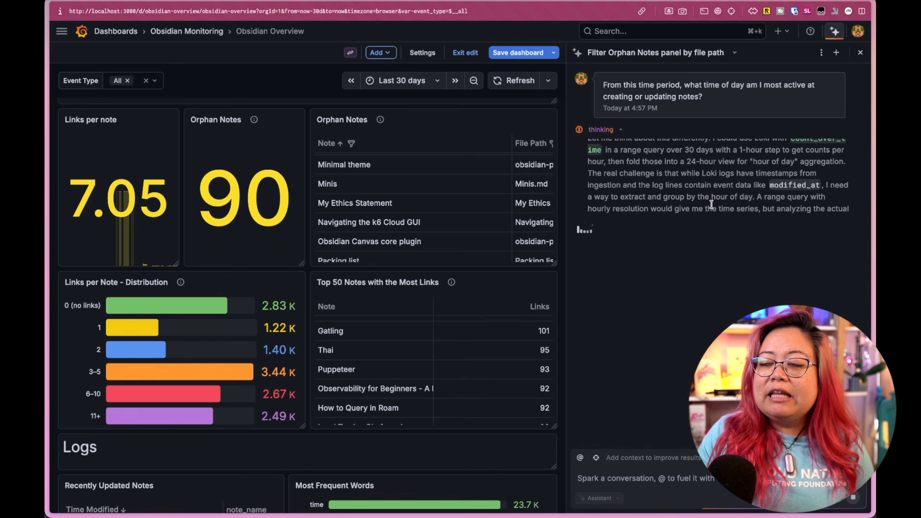
scroll(712, 205, down, 2)
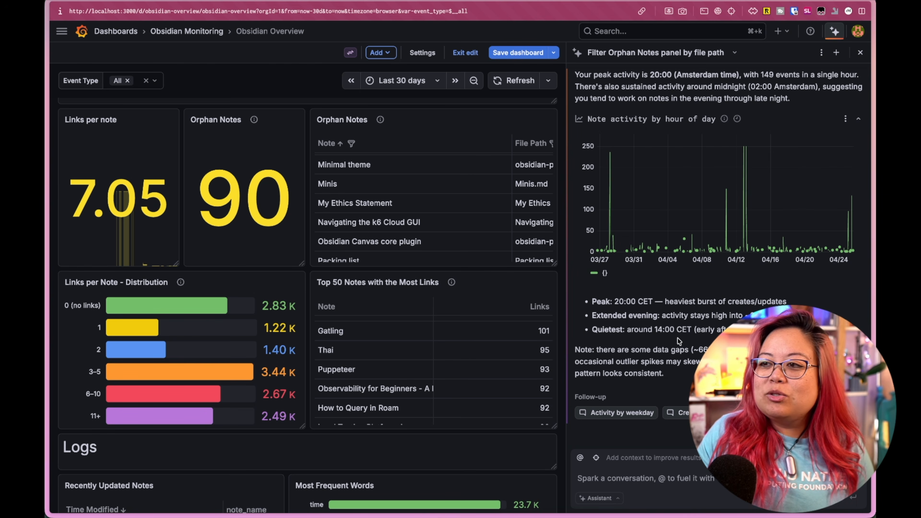
drag(632, 329, 681, 326)
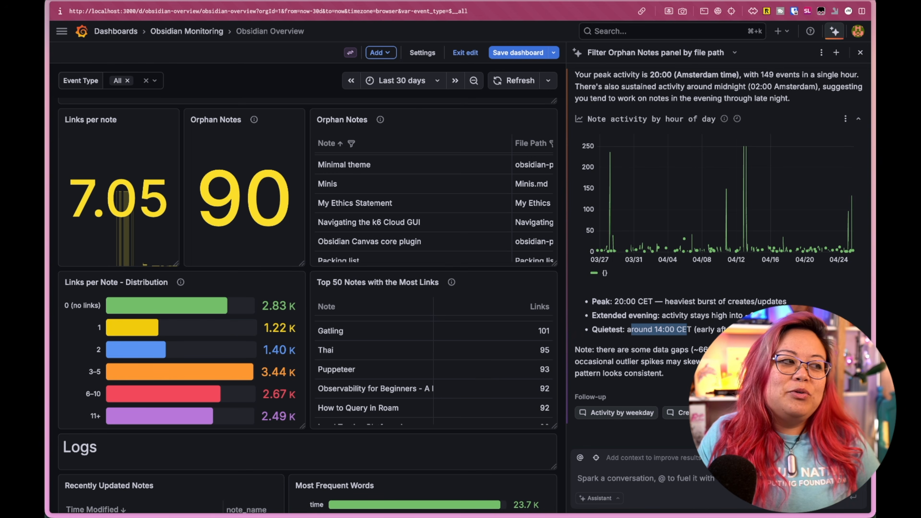
Switch to the Canva presentation "Do Androids Dream of Second Brains"
key(super+Tab)
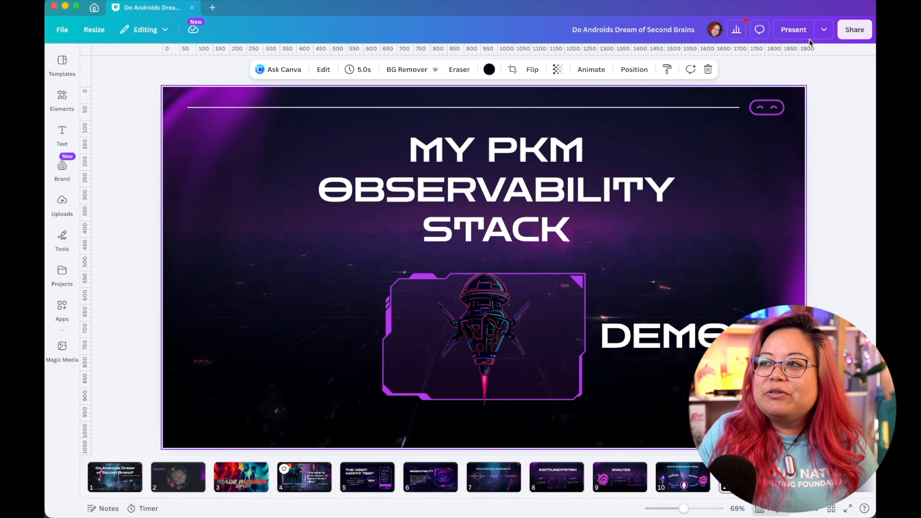